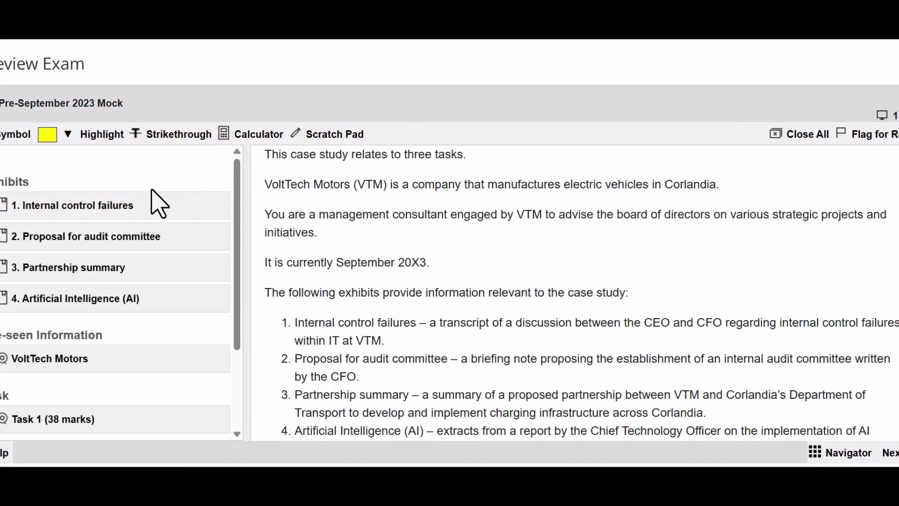
# Step: Review the Internal control failures exhibit in a raised window, then close it
pyautogui.click(95, 211)
pyautogui.moveTo(388, 213); pyautogui.dragTo(401, 97)
pyautogui.scroll(-3, 538, 206)
pyautogui.scroll(2, 538, 211)
pyautogui.scroll(5, 538, 213)
pyautogui.scroll(2, 538, 215)
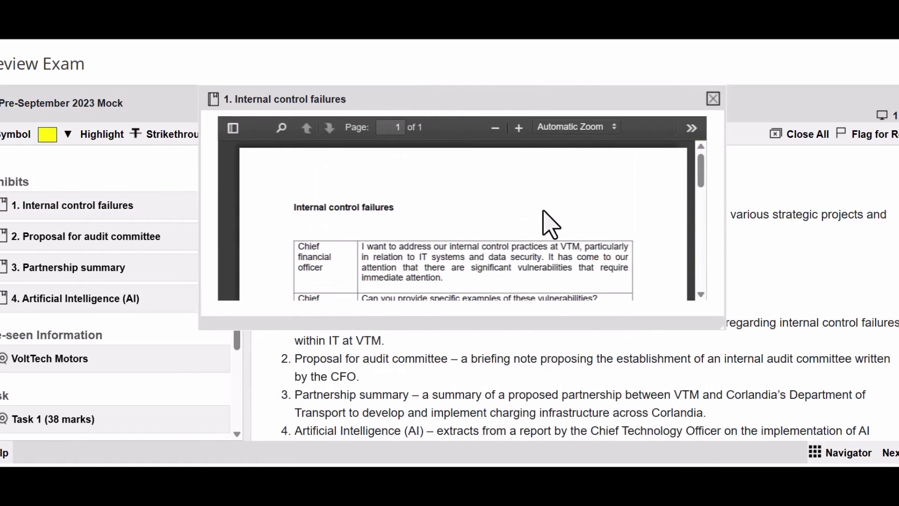
pyautogui.click(713, 98)
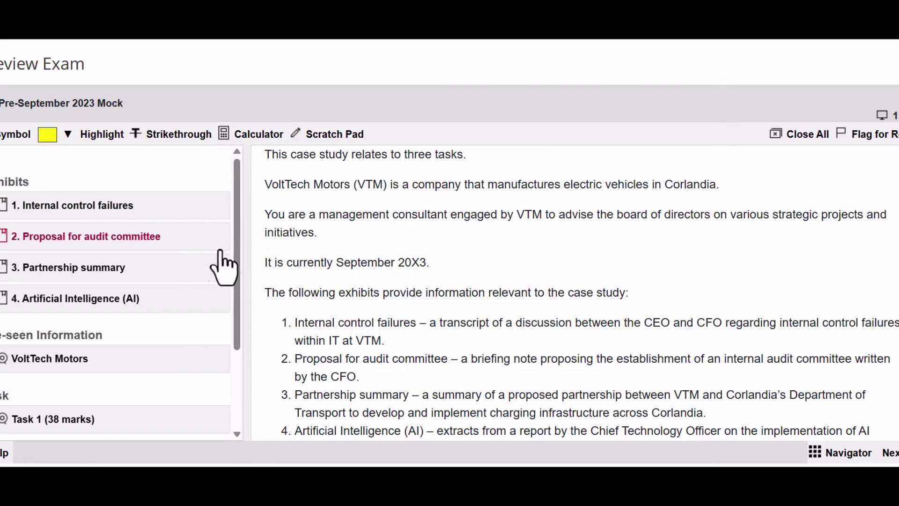
# Step: Review the Proposal for audit committee exhibit in a raised window, then close it
pyautogui.click(106, 238)
pyautogui.moveTo(418, 239); pyautogui.dragTo(400, 99)
pyautogui.scroll(-3, 580, 233)
pyautogui.scroll(5, 580, 235)
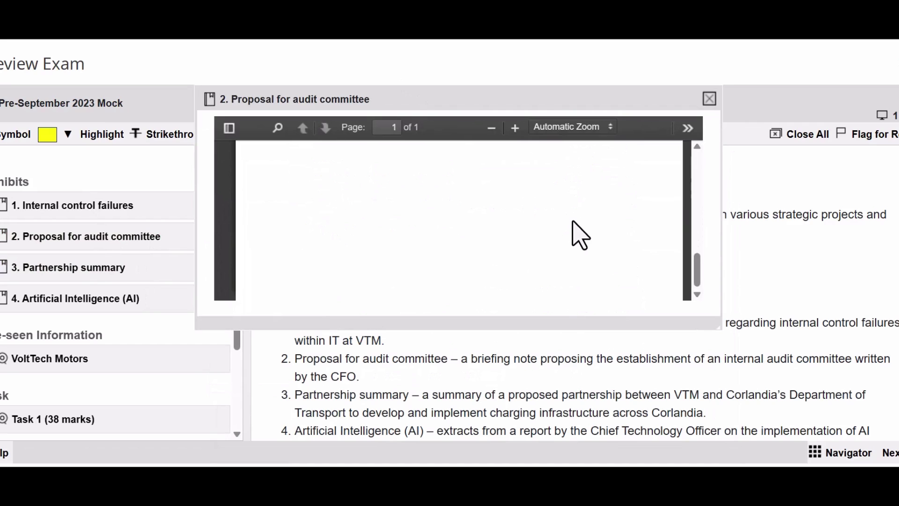
pyautogui.scroll(1, 580, 233)
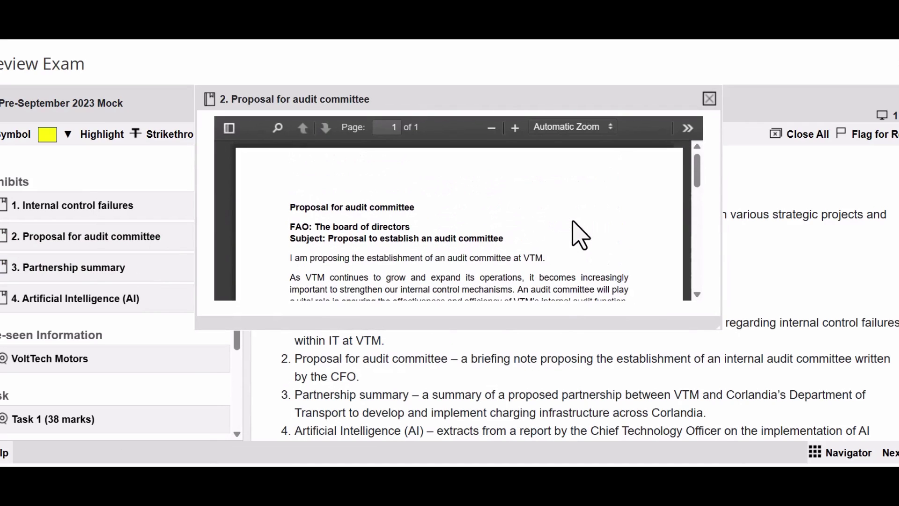
pyautogui.click(709, 99)
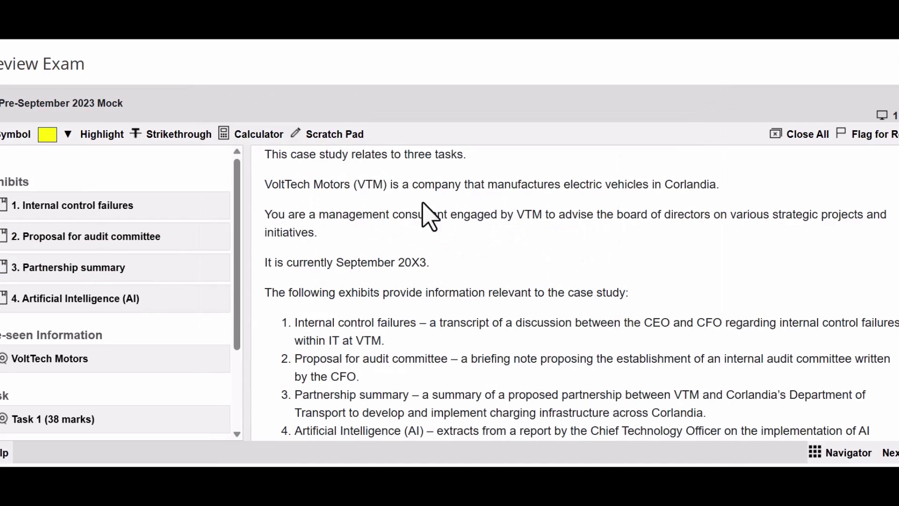
# Step: Open the VoltTech Motors pre-seen document, move the viewer up and enlarge it
pyautogui.click(135, 270)
pyautogui.scroll(-2, 137, 272)
pyautogui.scroll(-1, 138, 269)
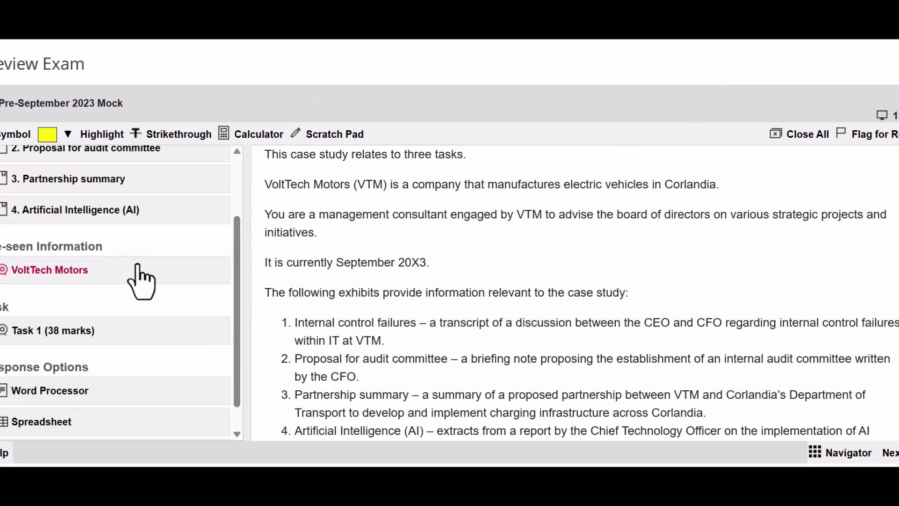
pyautogui.click(96, 273)
pyautogui.moveTo(423, 263); pyautogui.dragTo(419, 99)
pyautogui.moveTo(749, 320); pyautogui.dragTo(787, 390)
# Step: Scroll through the VoltTech Motors pre-seen to page 10 of 13
pyautogui.scroll(5, 591, 300)
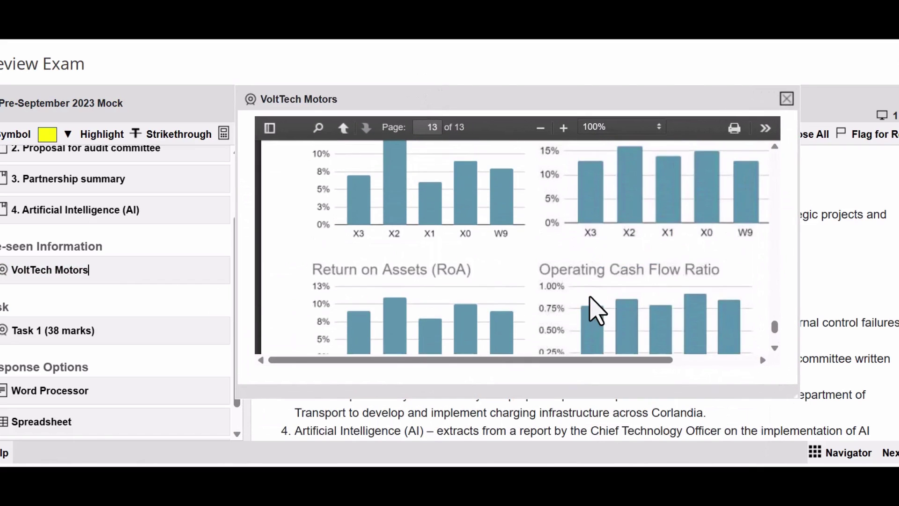
pyautogui.scroll(10, 596, 310)
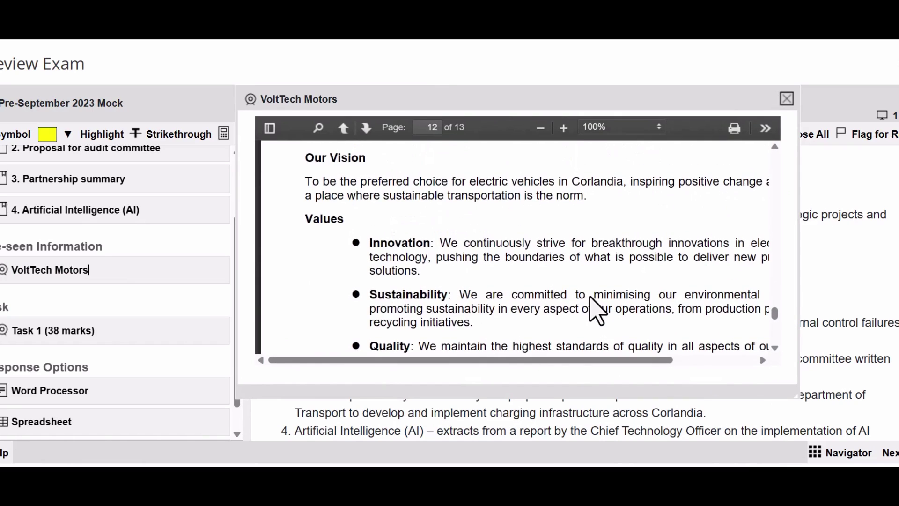
pyautogui.scroll(3, 591, 300)
pyautogui.scroll(4, 586, 295)
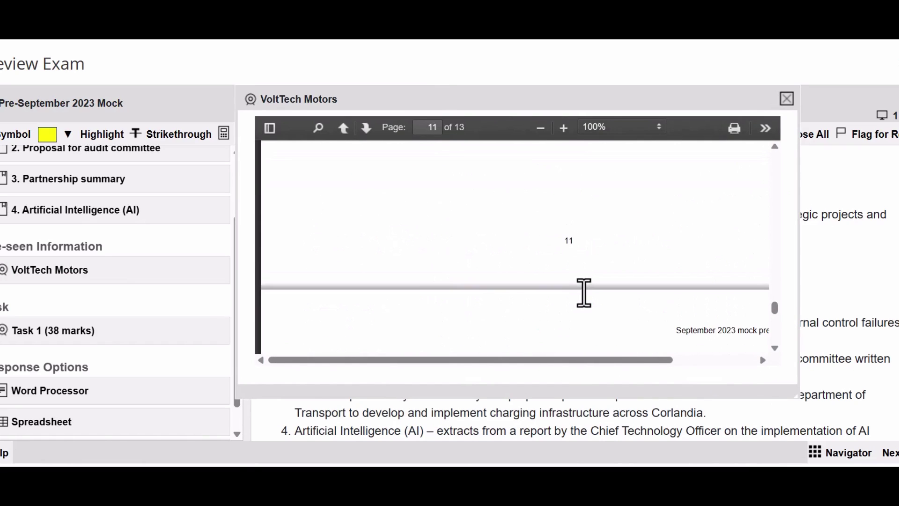
pyautogui.scroll(5, 587, 300)
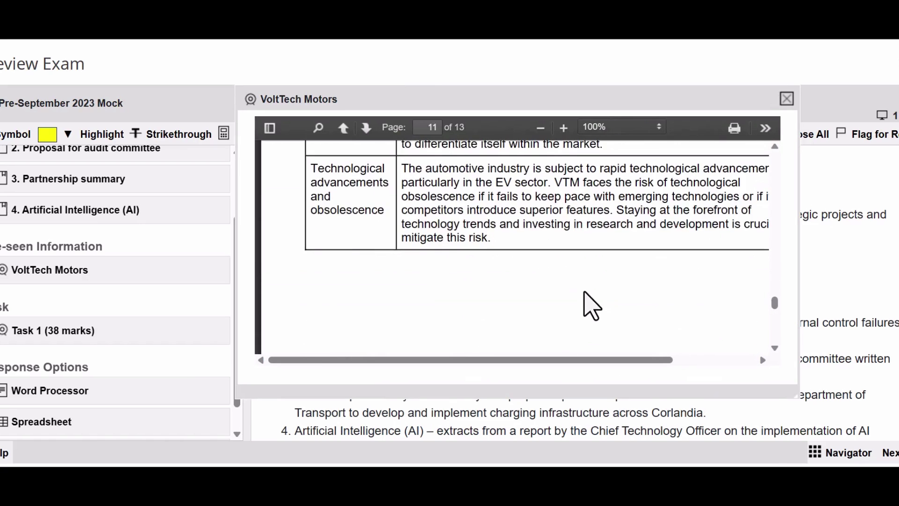
pyautogui.scroll(8, 591, 307)
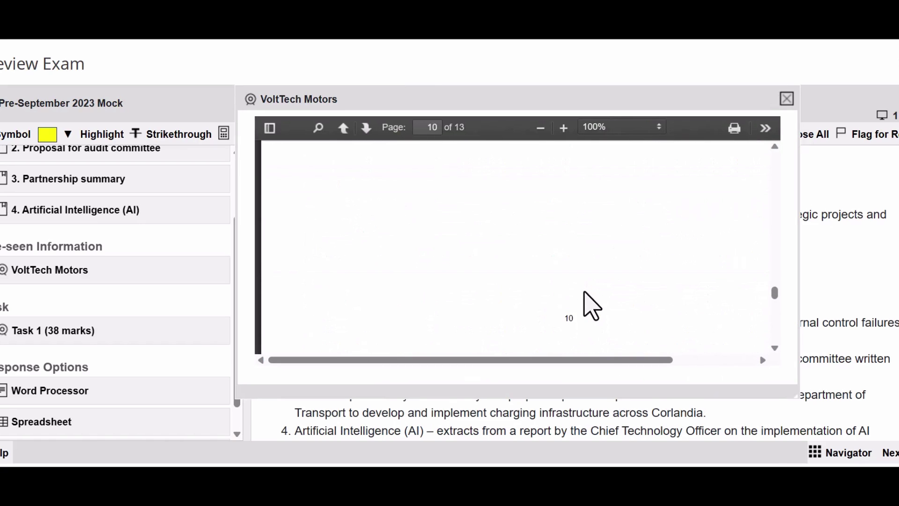
pyautogui.scroll(4, 591, 305)
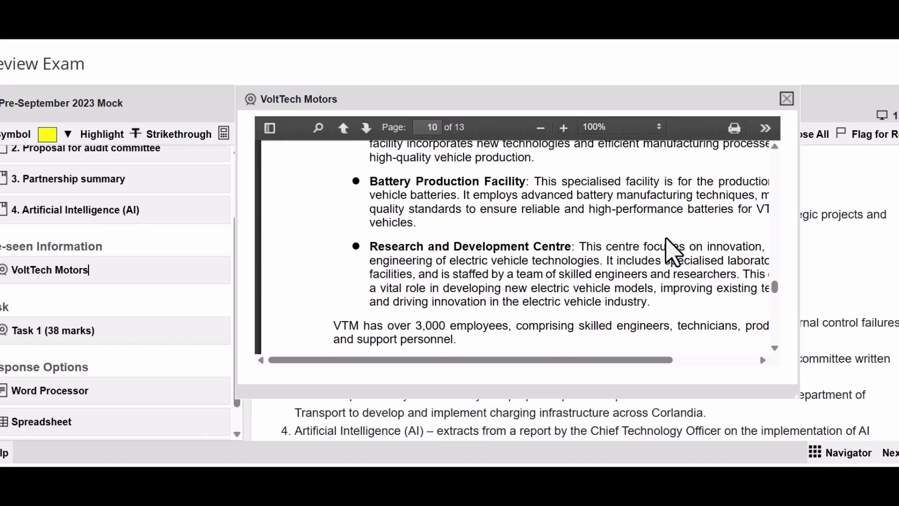
# Step: Read pre-seen pages 10–13 on facilities, risks, values and financial charts, then close the viewer
pyautogui.scroll(3, 671, 248)
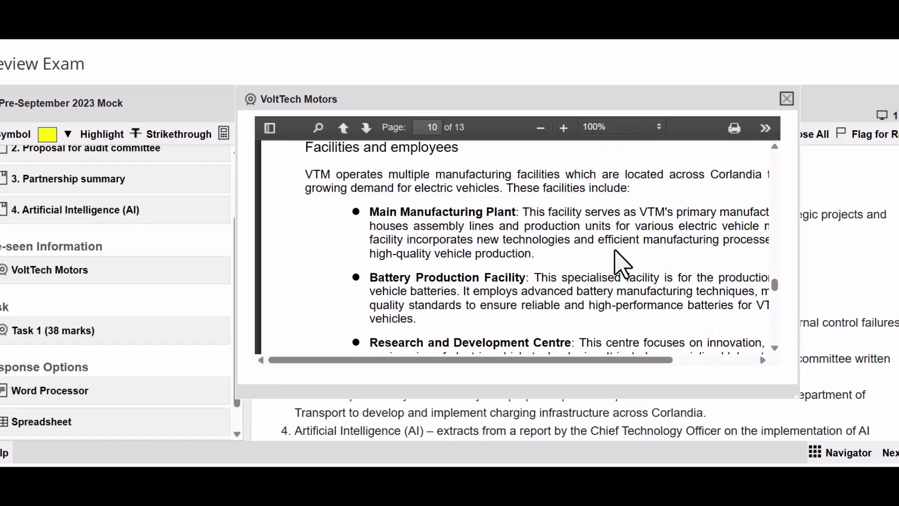
pyautogui.scroll(2, 616, 252)
pyautogui.scroll(1, 622, 265)
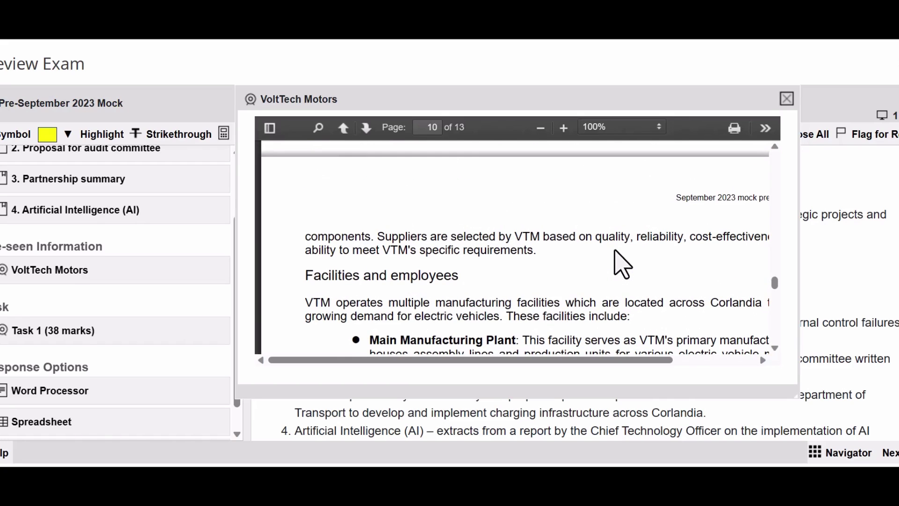
pyautogui.scroll(-10, 622, 265)
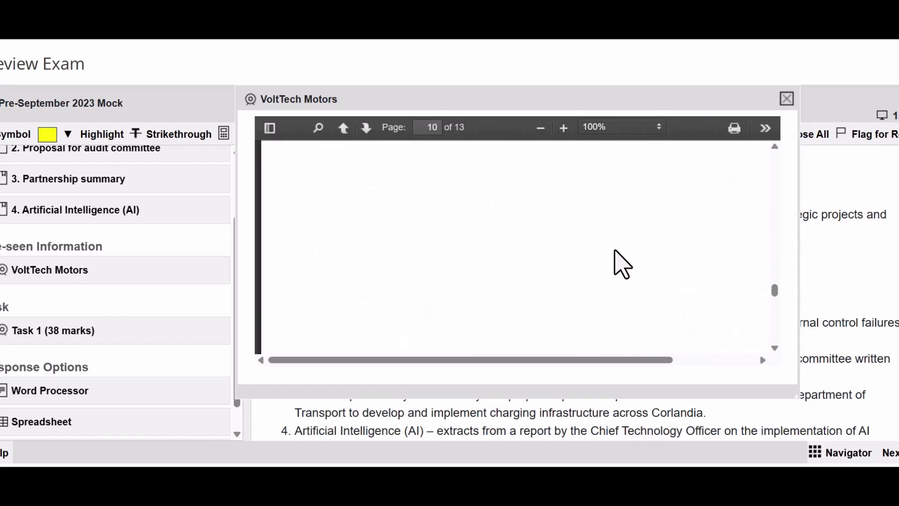
pyautogui.scroll(-3, 622, 265)
pyautogui.scroll(-5, 622, 264)
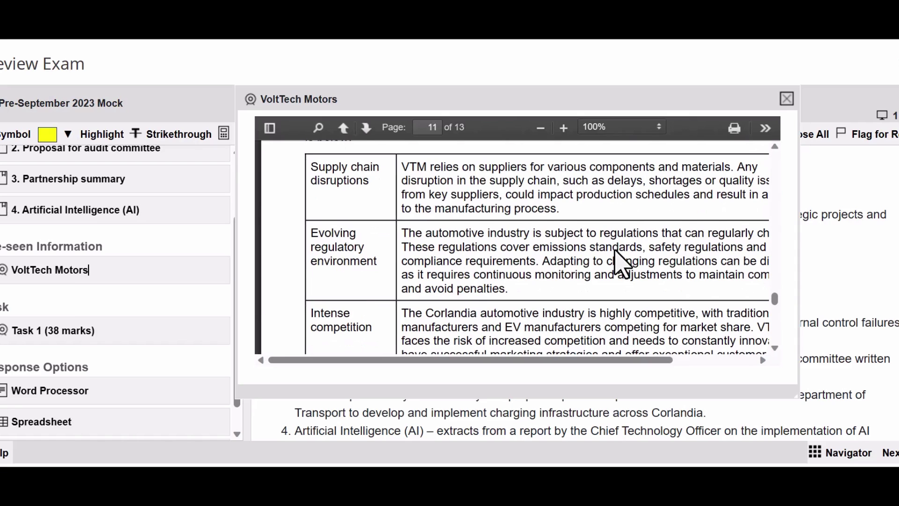
pyautogui.scroll(-2, 615, 251)
pyautogui.scroll(-6, 615, 251)
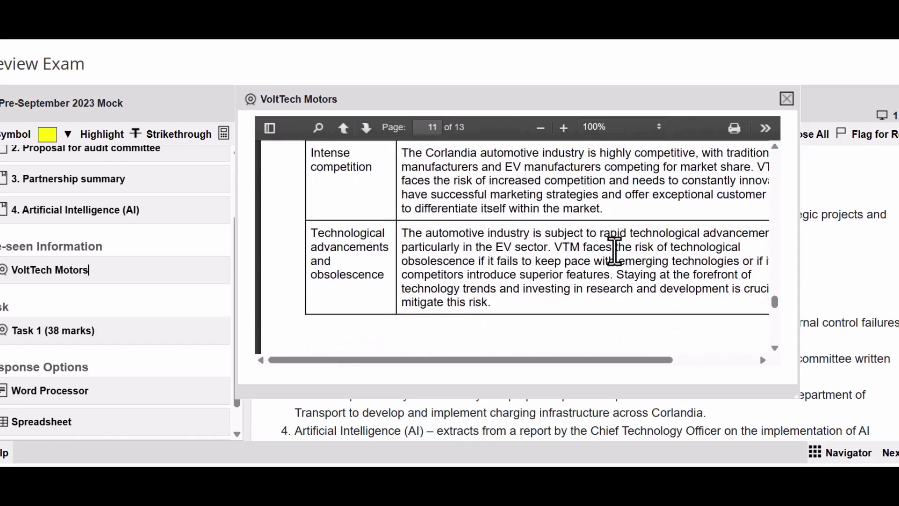
pyautogui.scroll(-3, 615, 251)
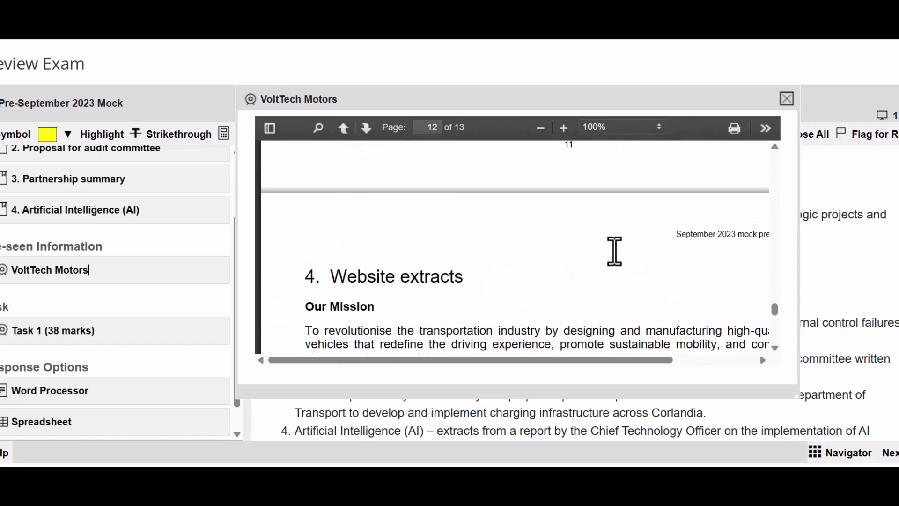
pyautogui.scroll(-8, 615, 251)
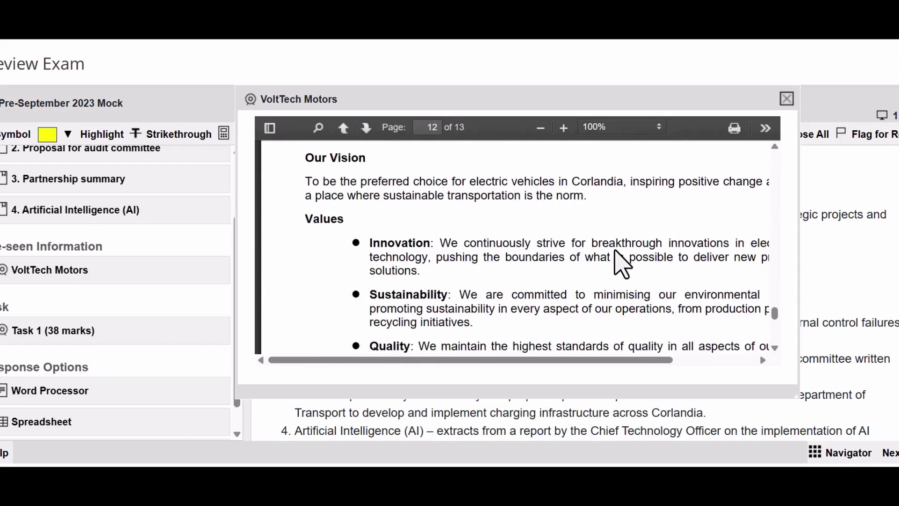
pyautogui.scroll(-6, 615, 251)
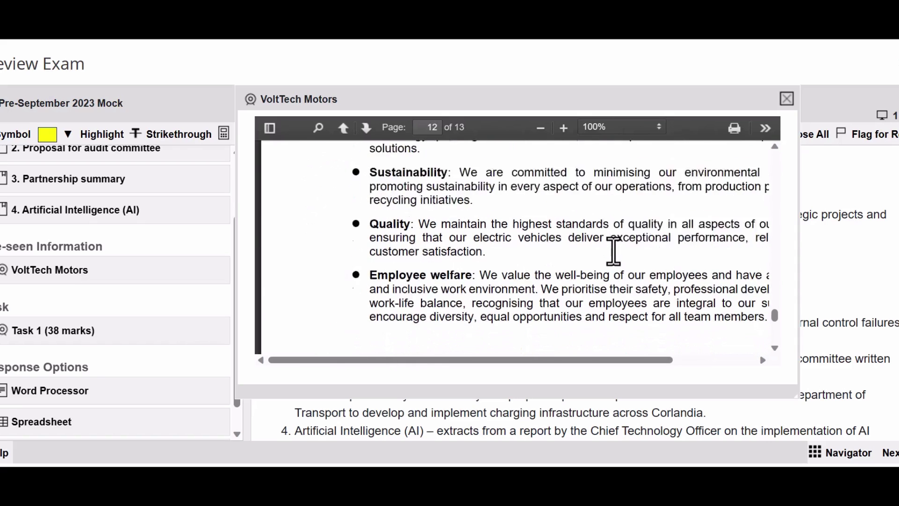
pyautogui.scroll(-4, 613, 251)
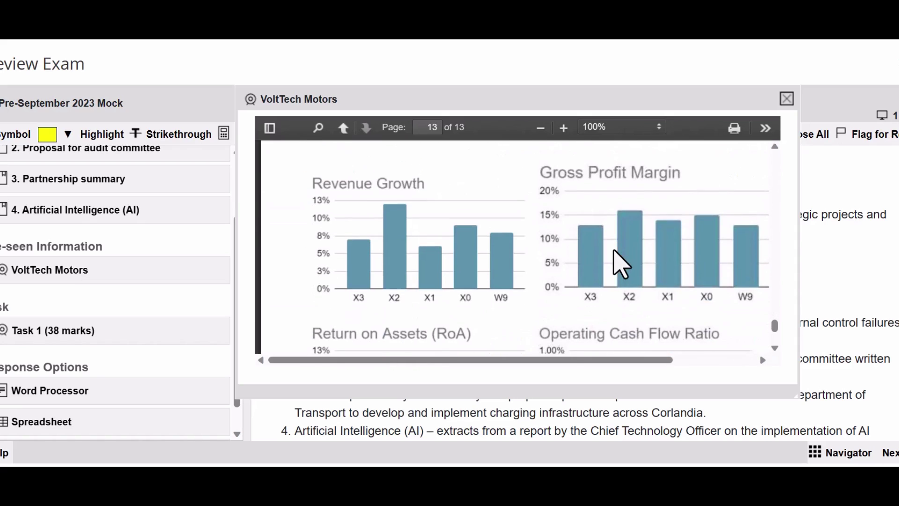
pyautogui.click(787, 99)
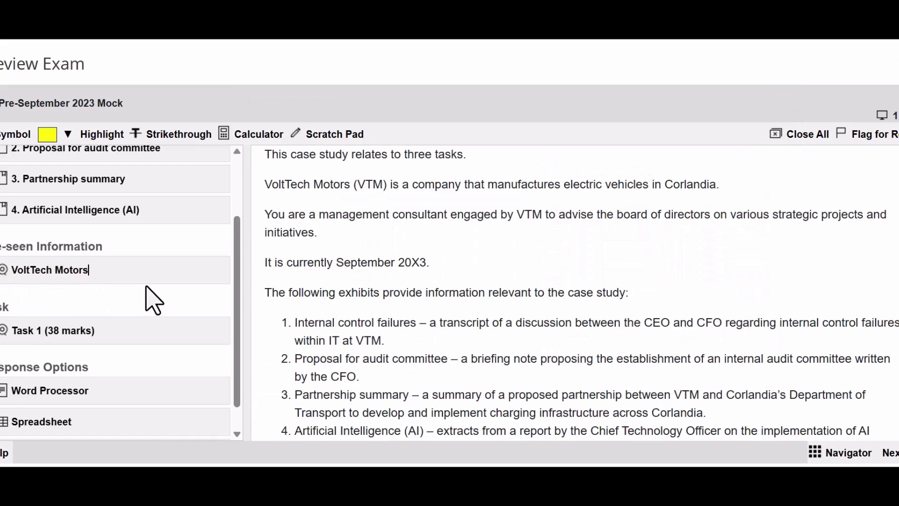
pyautogui.scroll(-1, 149, 300)
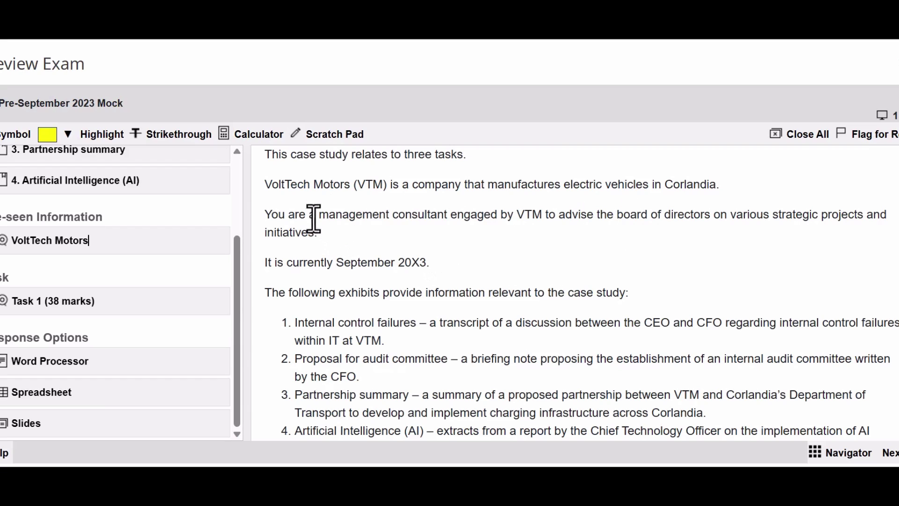
pyautogui.moveTo(318, 219); pyautogui.dragTo(450, 217)
# Step: Apply yellow highlighting to 'management consultant' and 'board of directors' in the introduction
pyautogui.click(102, 136)
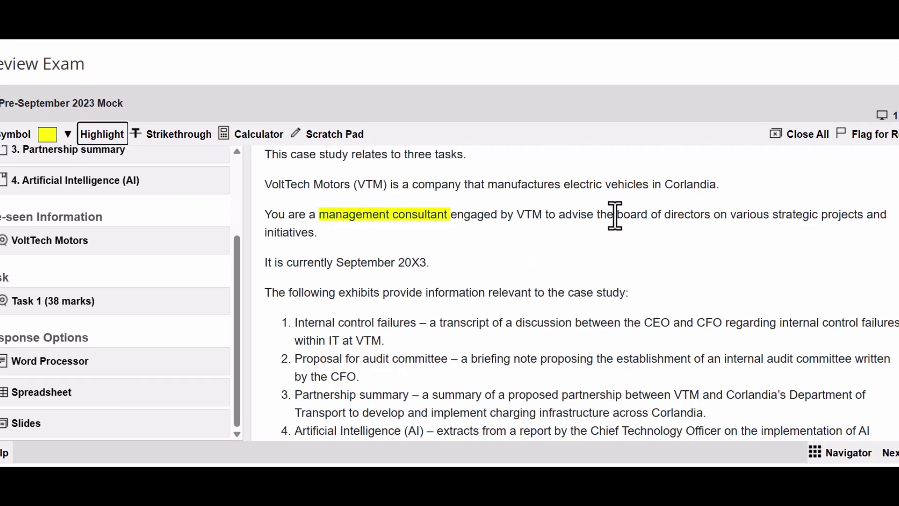
pyautogui.moveTo(615, 215); pyautogui.dragTo(710, 215)
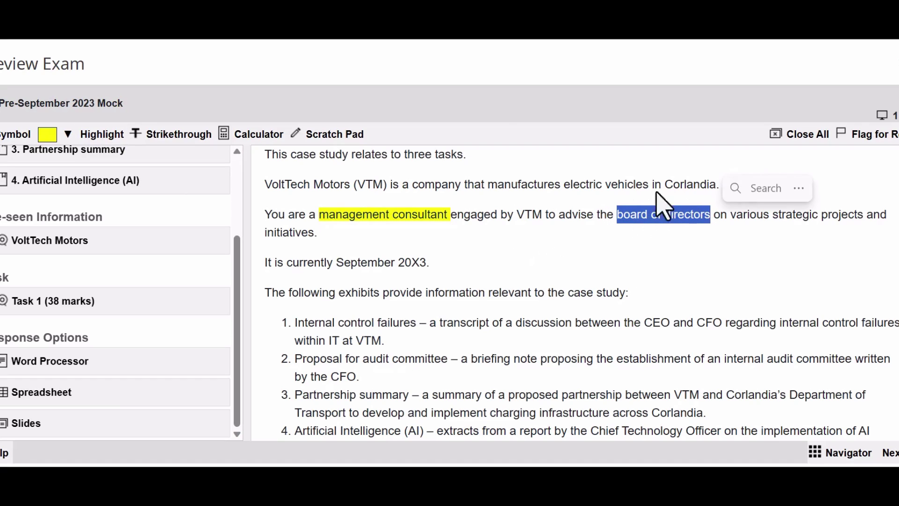
pyautogui.click(101, 134)
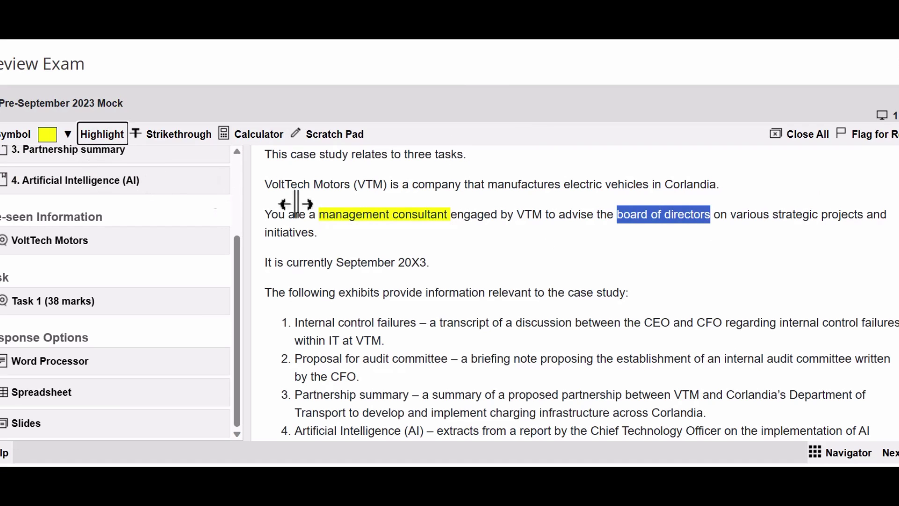
# Step: Select 'September 20X3' further down the introduction and highlight it in yellow
pyautogui.scroll(-2, 488, 279)
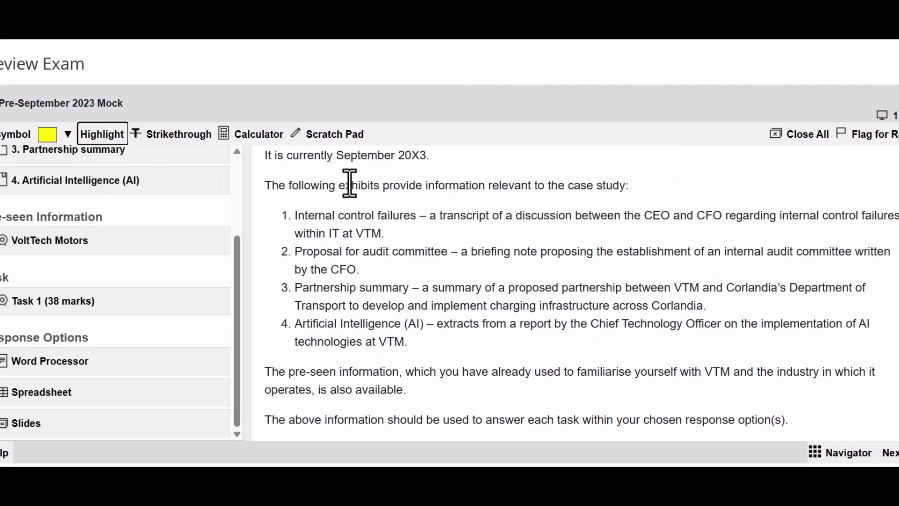
pyautogui.moveTo(337, 158); pyautogui.dragTo(427, 160)
pyautogui.click(101, 135)
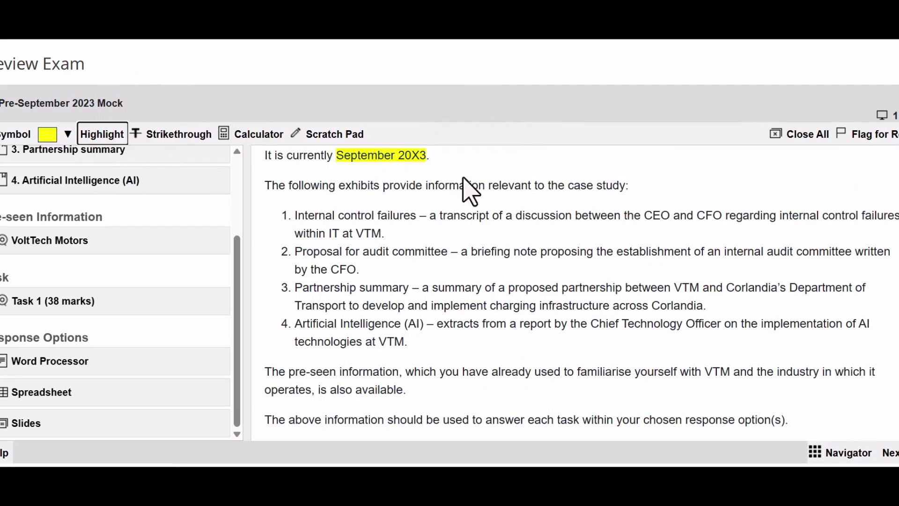